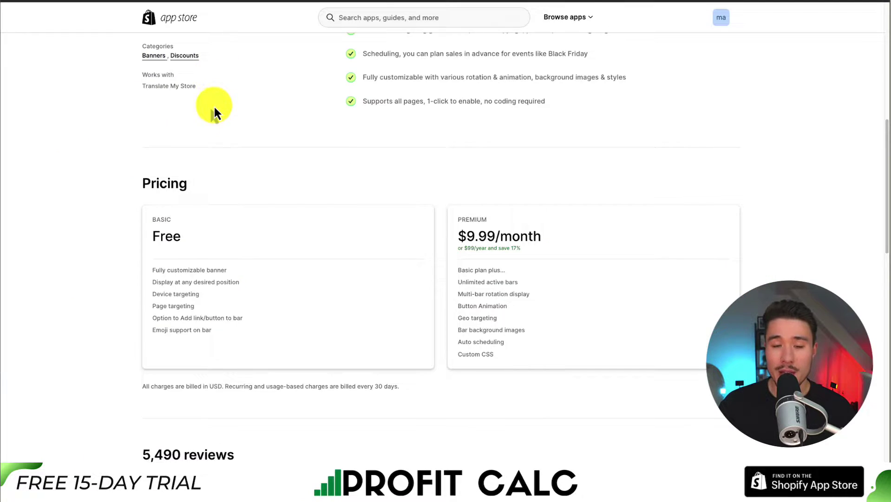
Review the Hextom: Quick Announcement Bar listing, highlighting its name and free plan note
scroll(213, 105, "up", 10)
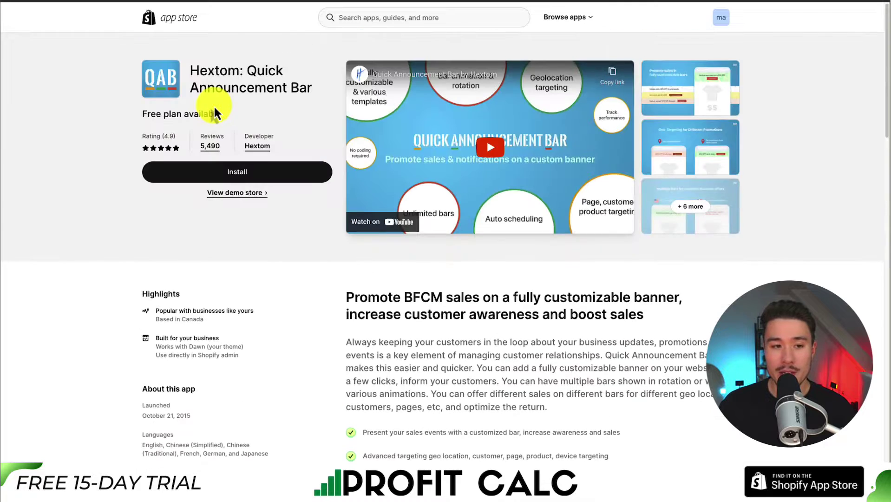
left_click_drag(203, 70, 225, 85)
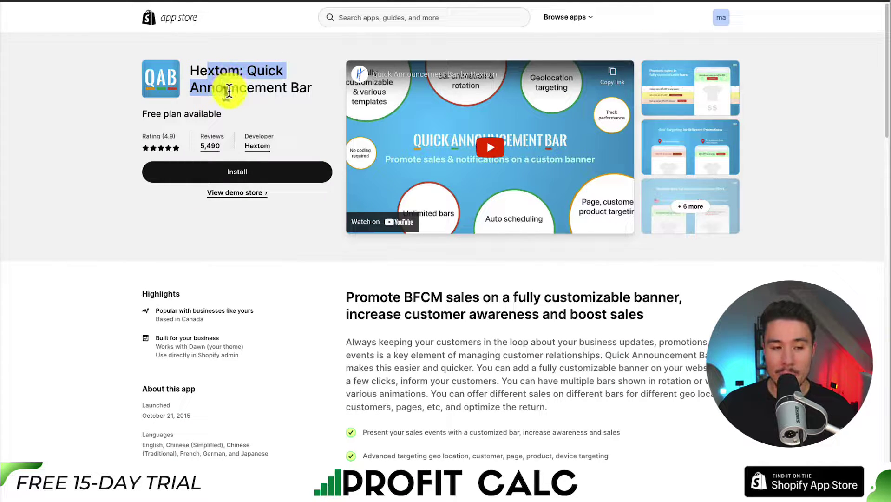
left_click(228, 91)
left_click_drag(148, 114, 231, 113)
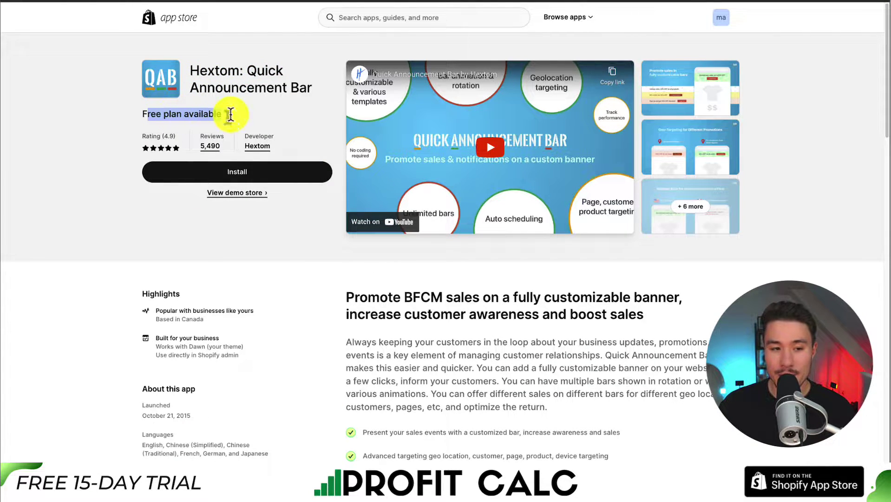
scroll(494, 186, "down", 8)
left_click_drag(165, 320, 225, 316)
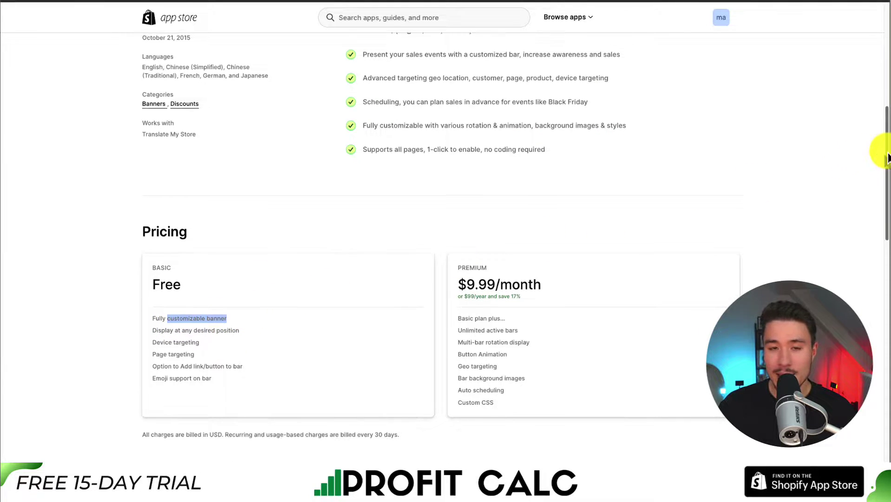
left_click_drag(886, 153, 886, 49)
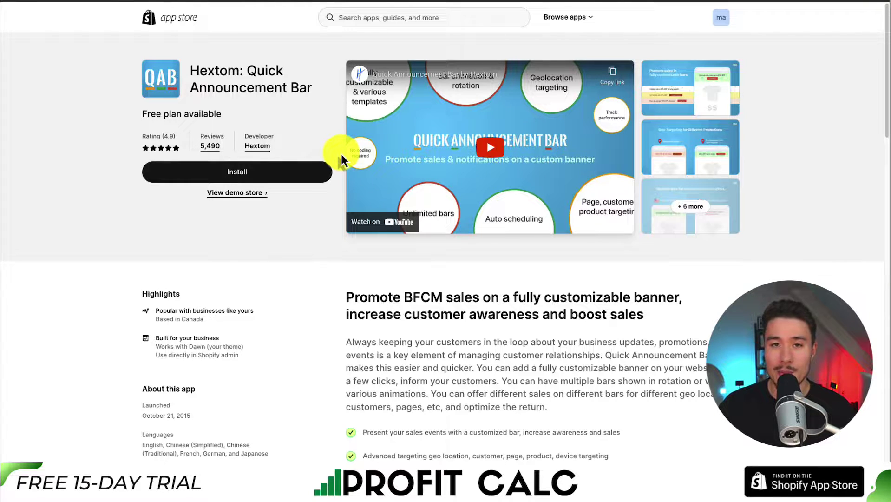
Install the Quick Announcement Bar app and start creating a new bar
left_click(210, 180)
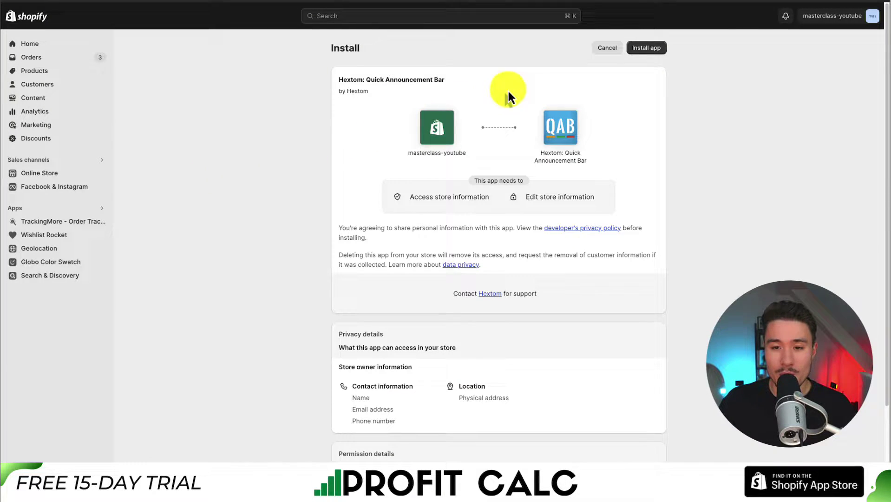
left_click(644, 49)
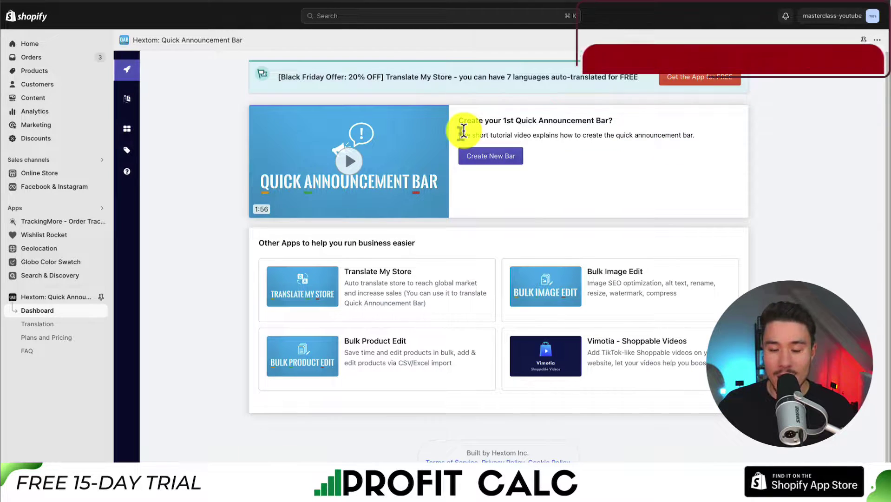
left_click(483, 157)
scroll(249, 215, "down", 2)
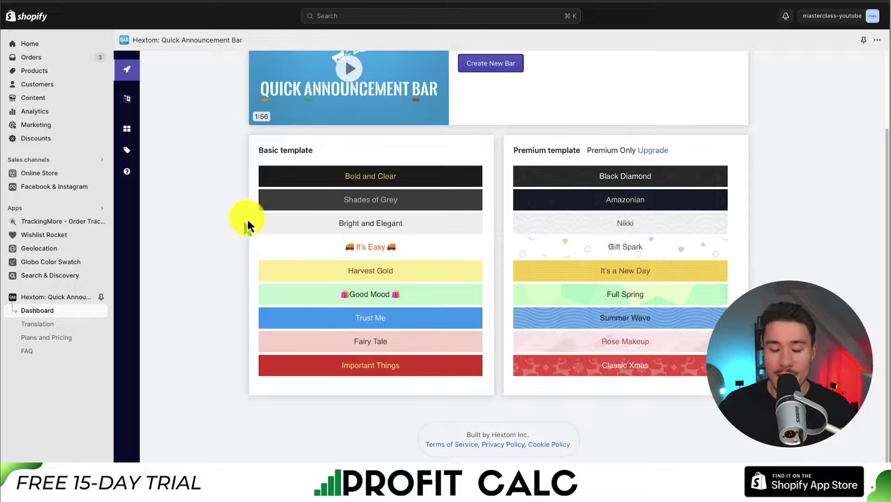
Base the bar on the Bold and Clear template and rename it '#1'
left_click(324, 179)
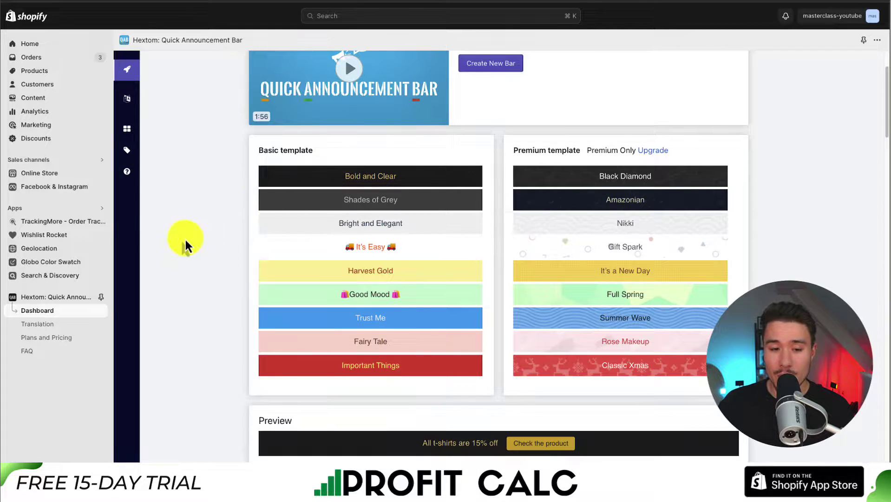
left_click_drag(342, 93, 494, 89)
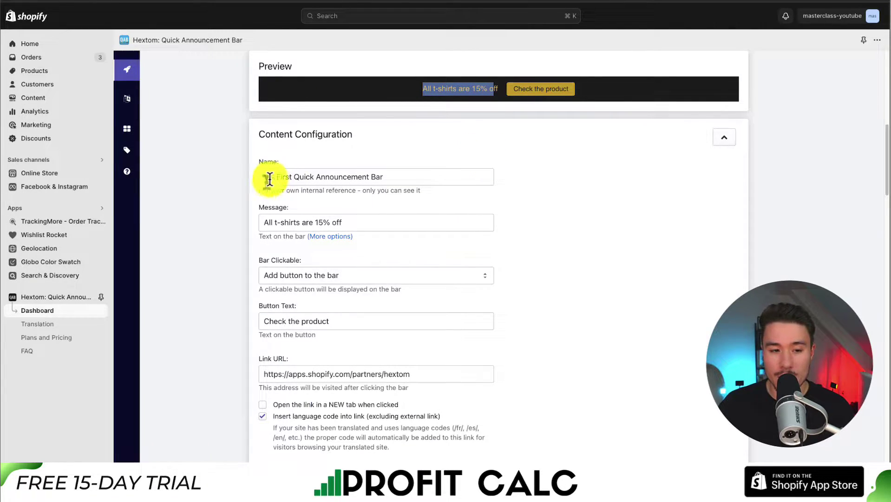
left_click_drag(264, 176, 383, 176)
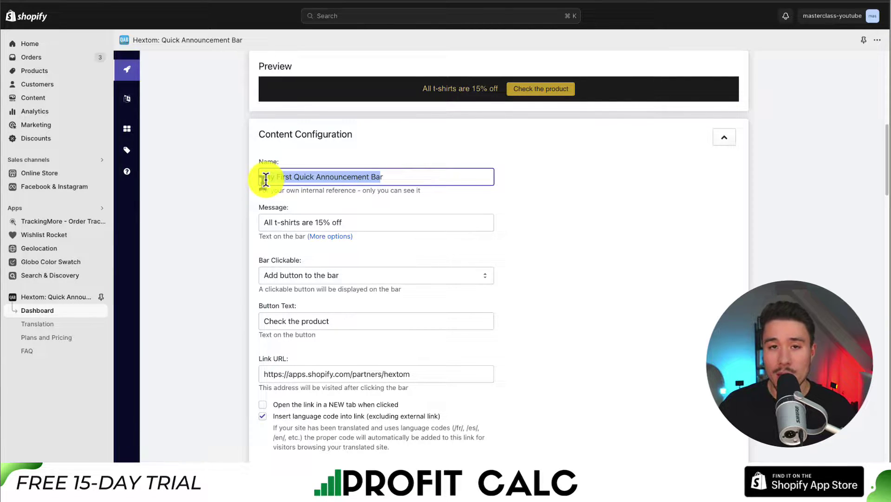
left_click_drag(265, 179, 378, 175)
key("ctrl+a")
type("#")
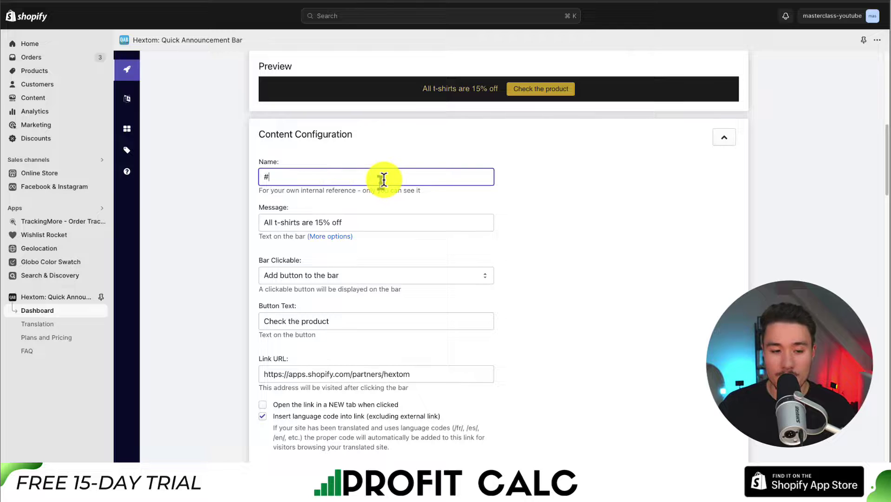
type("1")
left_click(270, 223)
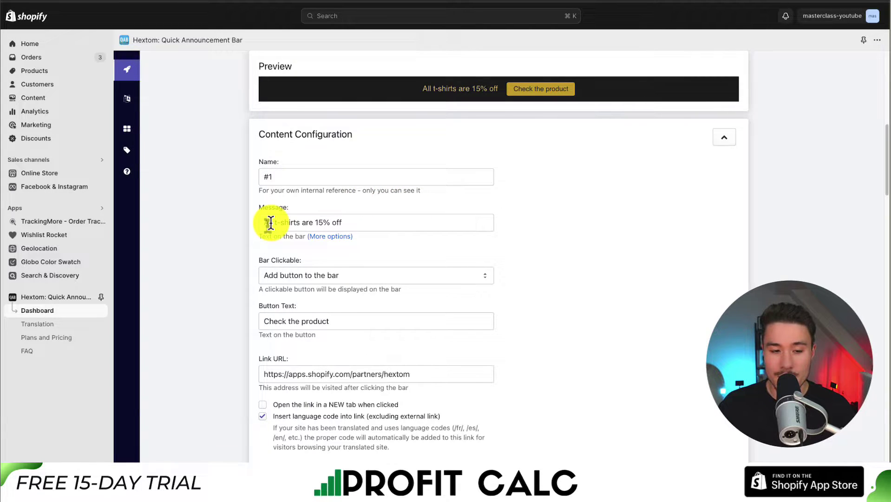
Replace the sample message with 'Worldwide Sale - 15% Off Everything'
left_click_drag(271, 223, 364, 224)
left_click(365, 224)
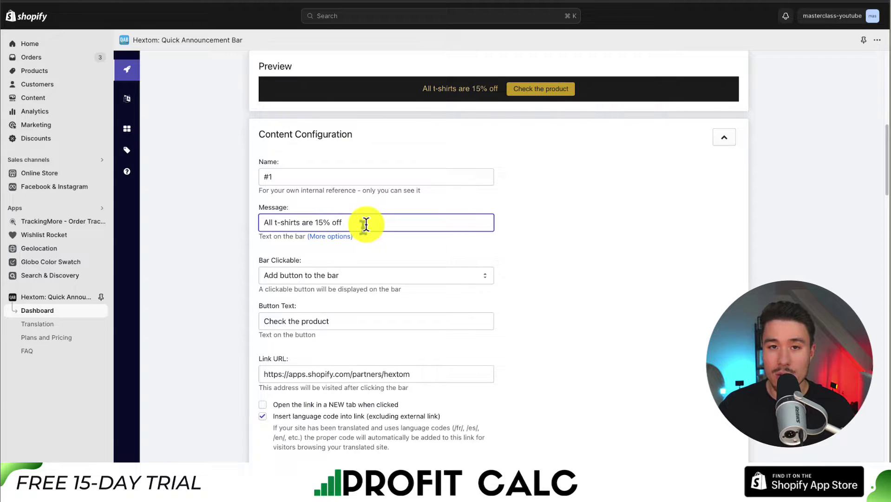
key("super+a")
type("W")
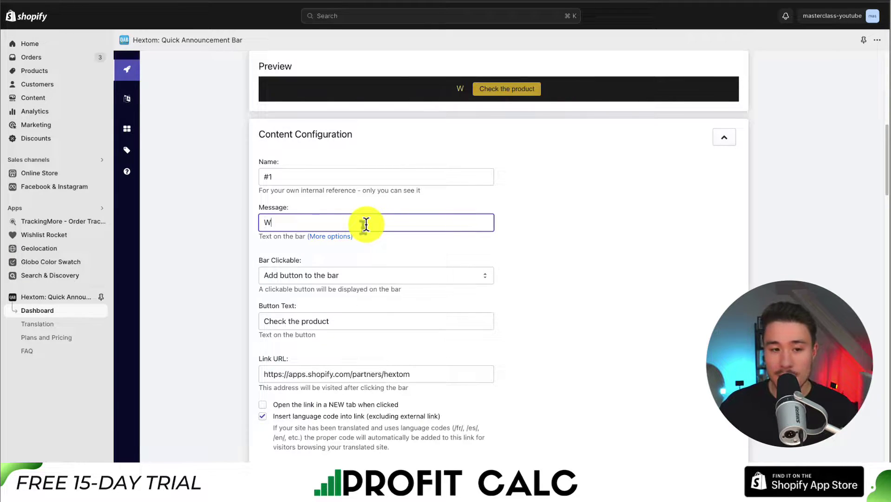
type("orldwide Sale - 15")
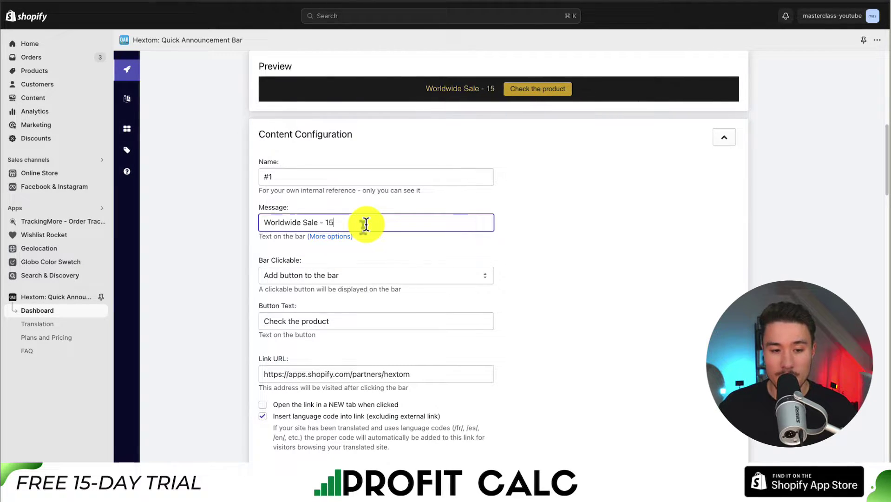
type("% Off Everything")
Make the entire bar clickable and select the existing link URL
scroll(279, 232, "down", 1)
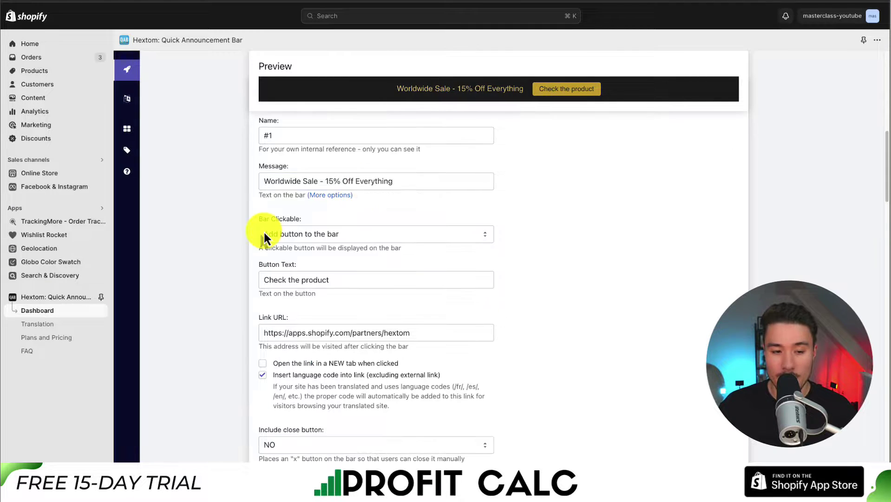
left_click(316, 235)
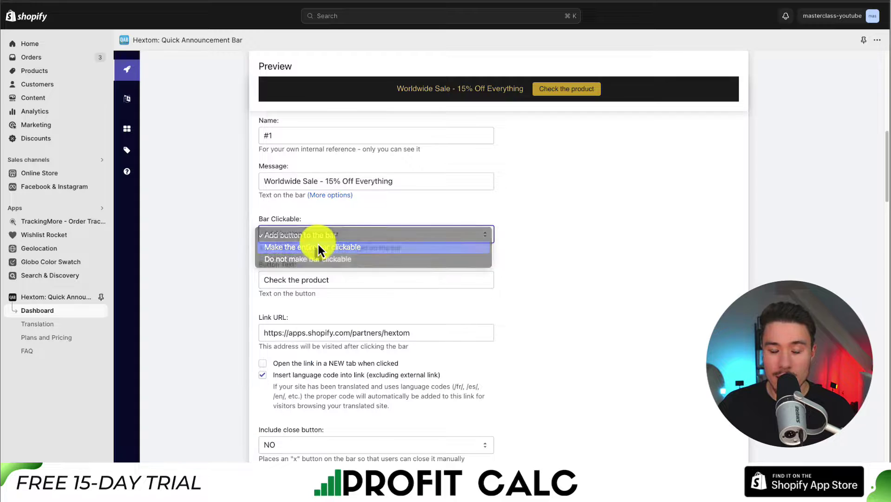
left_click(318, 247)
left_click(320, 236)
left_click(299, 249)
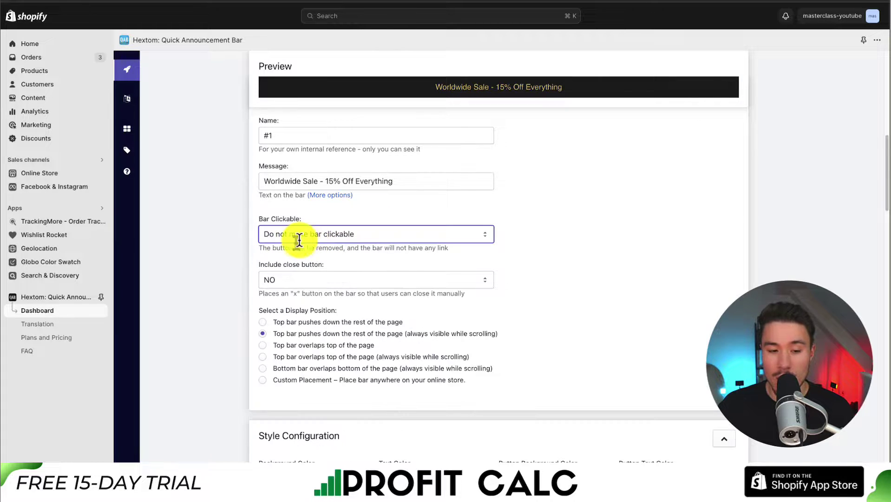
left_click(298, 237)
left_click(302, 224)
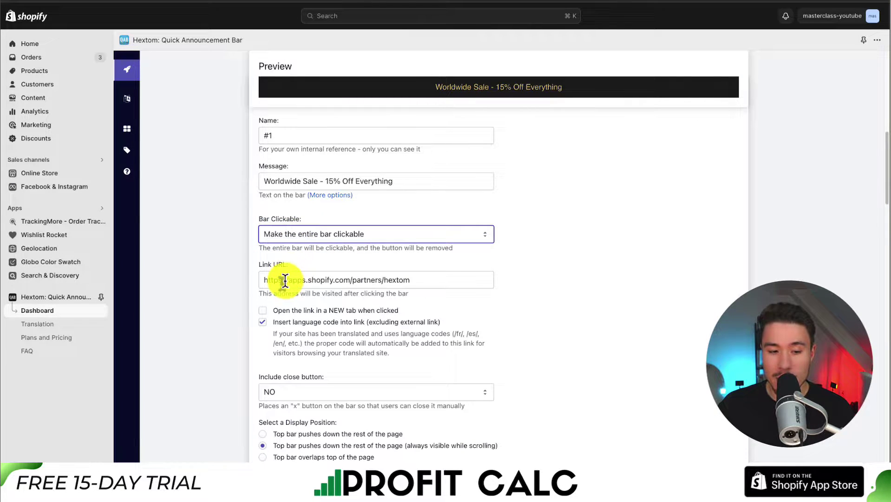
left_click_drag(441, 279, 266, 273)
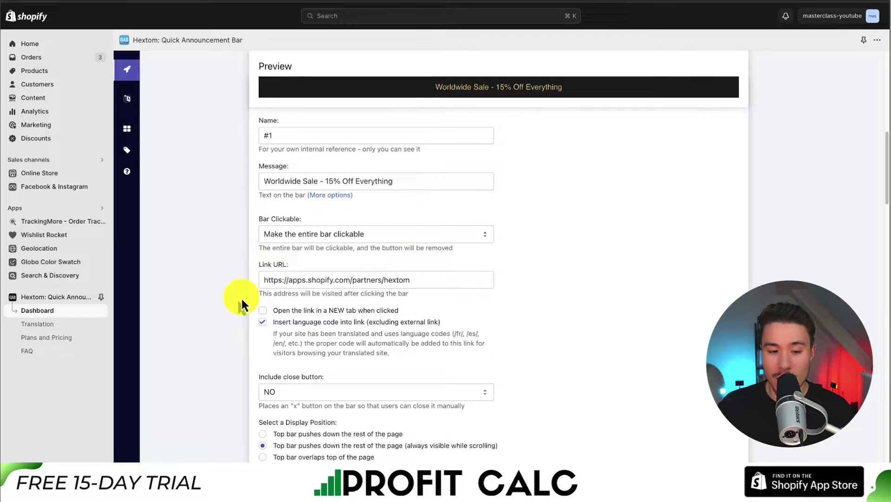
Set the link to open in a new tab and review the language code and translation options
scroll(241, 301, "down", 1)
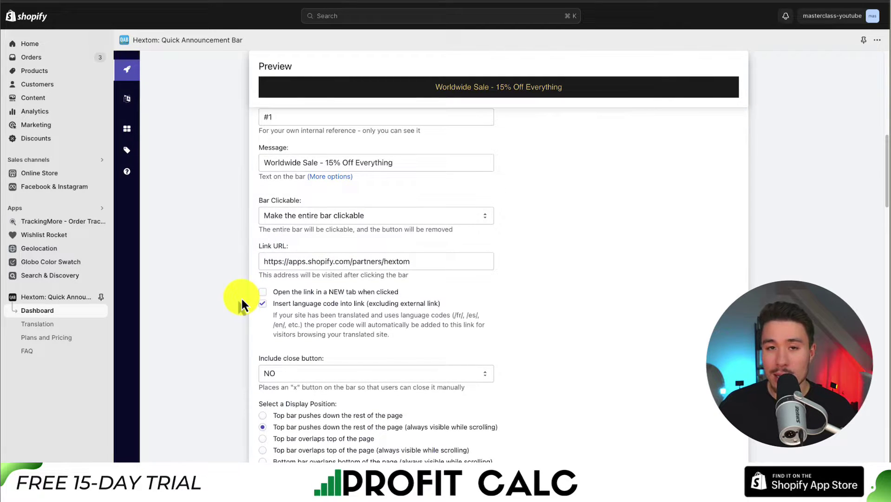
scroll(242, 299, "down", 2)
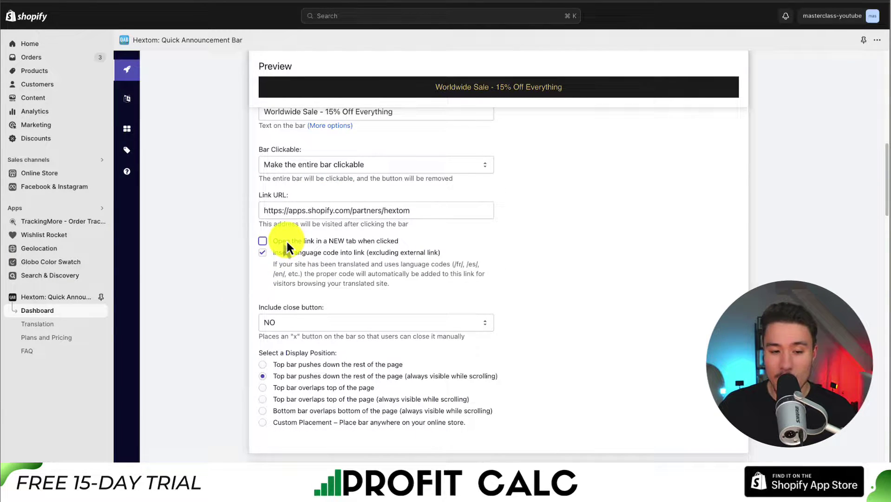
left_click_drag(275, 240, 371, 241)
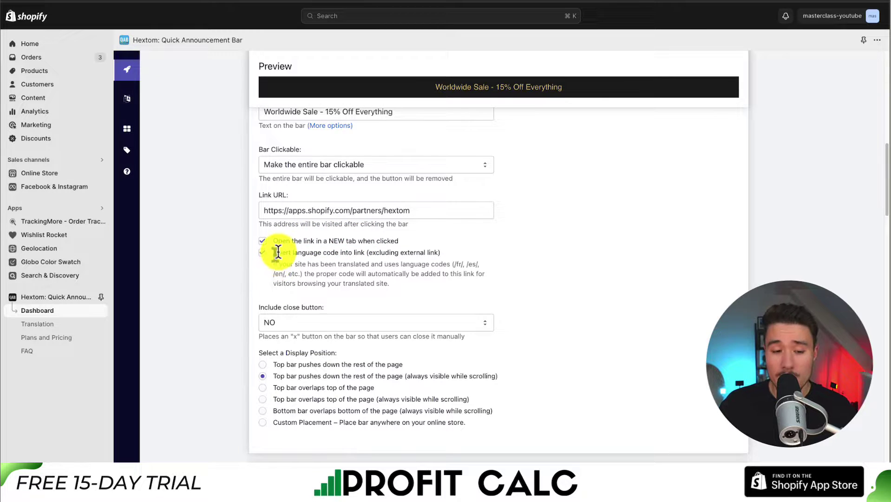
left_click_drag(279, 251, 344, 255)
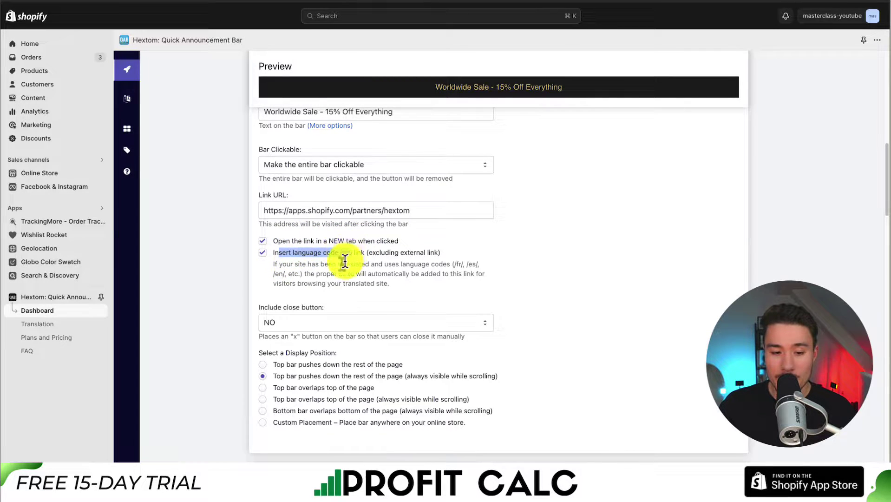
left_click_drag(286, 264, 396, 263)
scroll(302, 260, "down", 3)
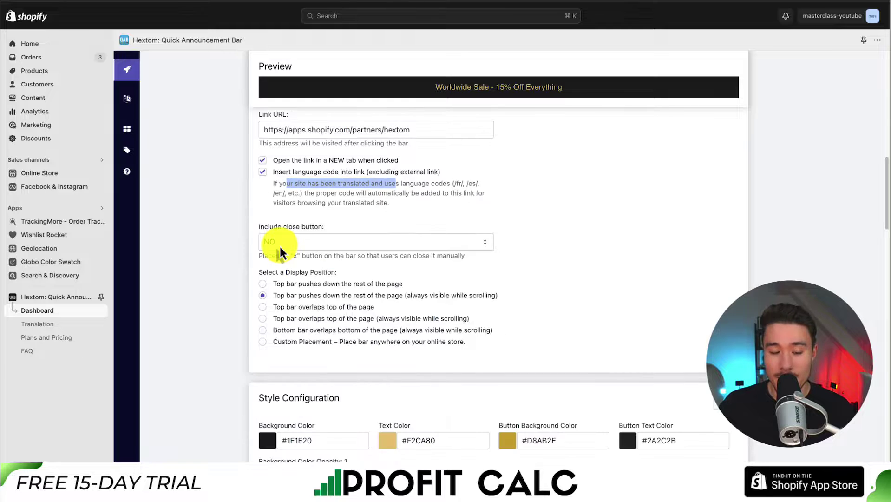
Set Include close button to NO, keeping the top bar that pushes the page down
left_click(279, 243)
left_click(222, 279)
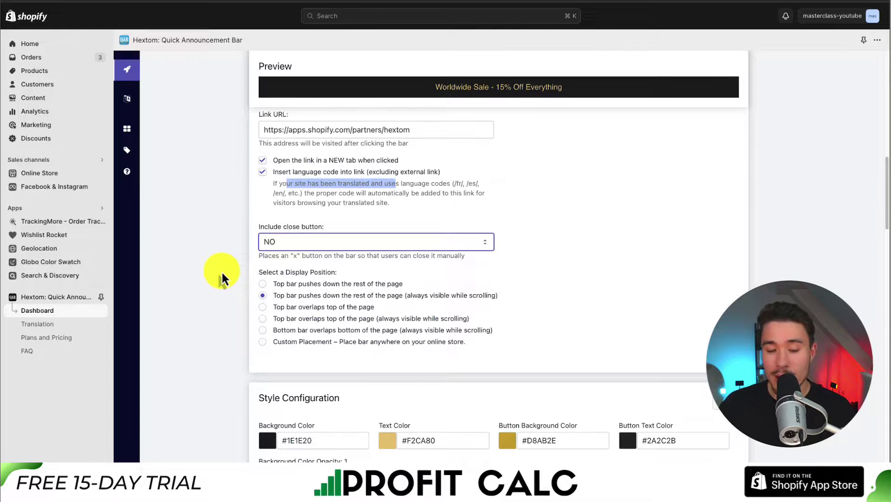
scroll(222, 279, "down", 3)
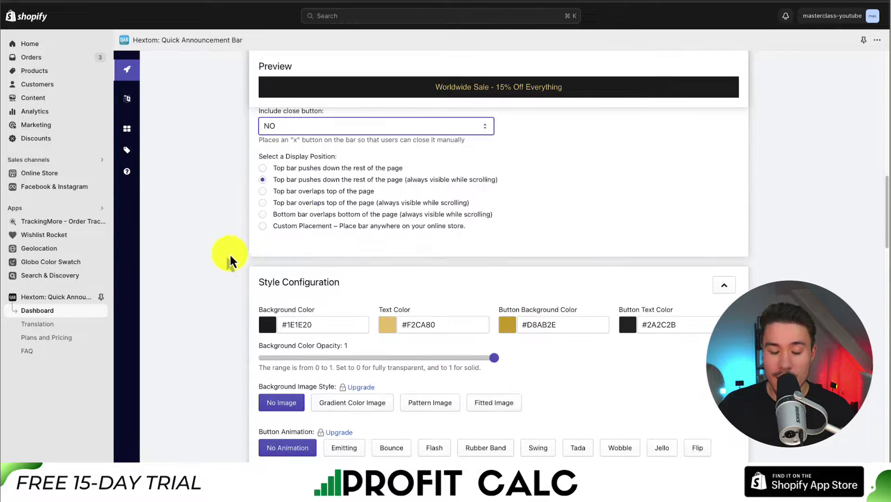
left_click_drag(276, 157, 315, 157)
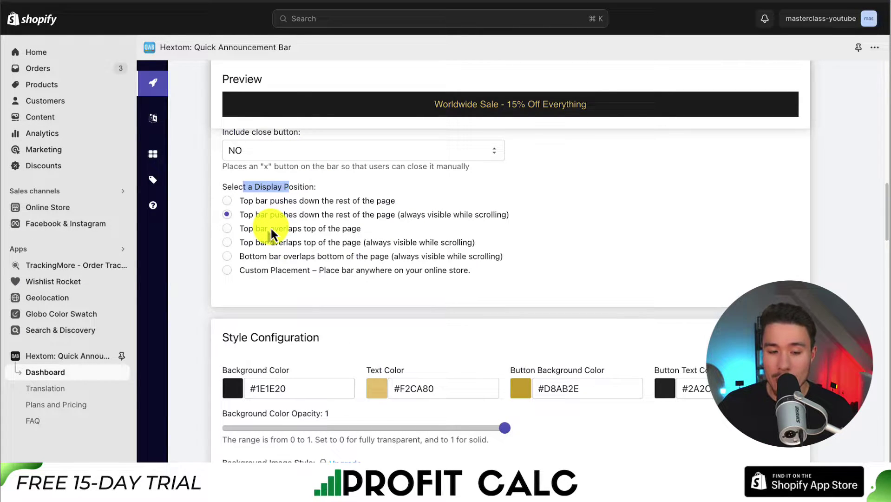
left_click(413, 212)
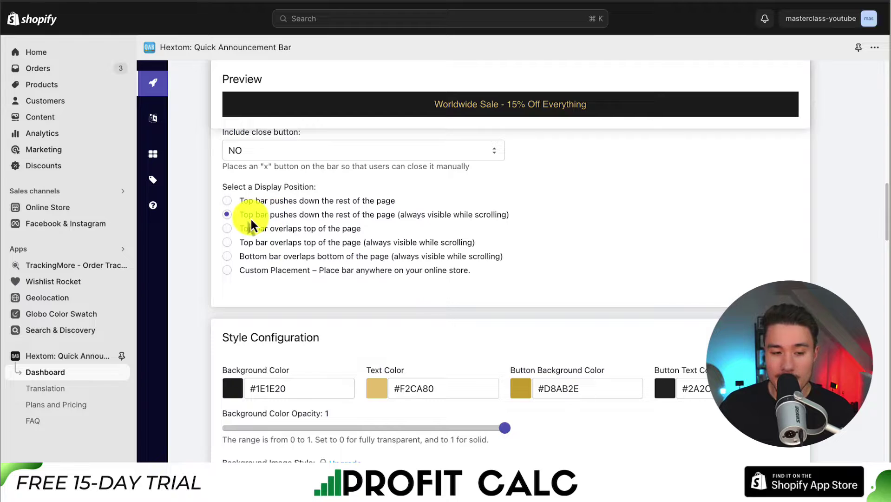
scroll(371, 237, "down", 4)
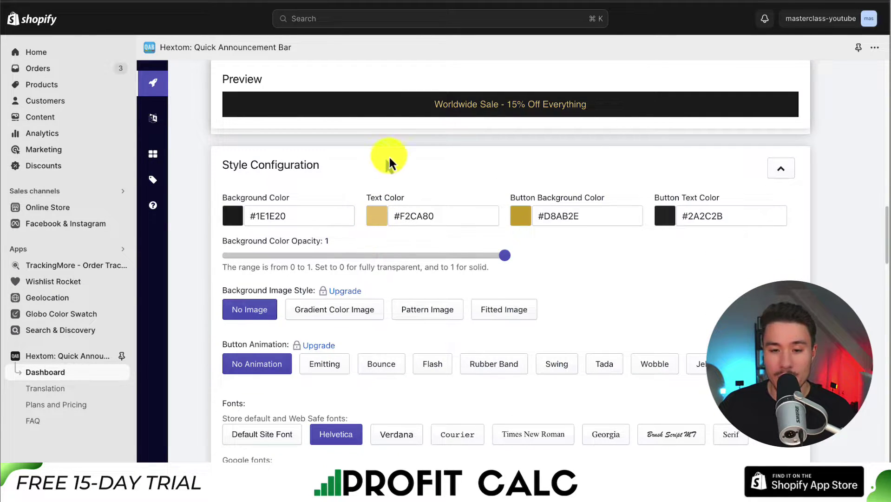
Set the bar background colour to bright blue #0e0eef
left_click_drag(399, 111, 596, 104)
left_click(321, 216)
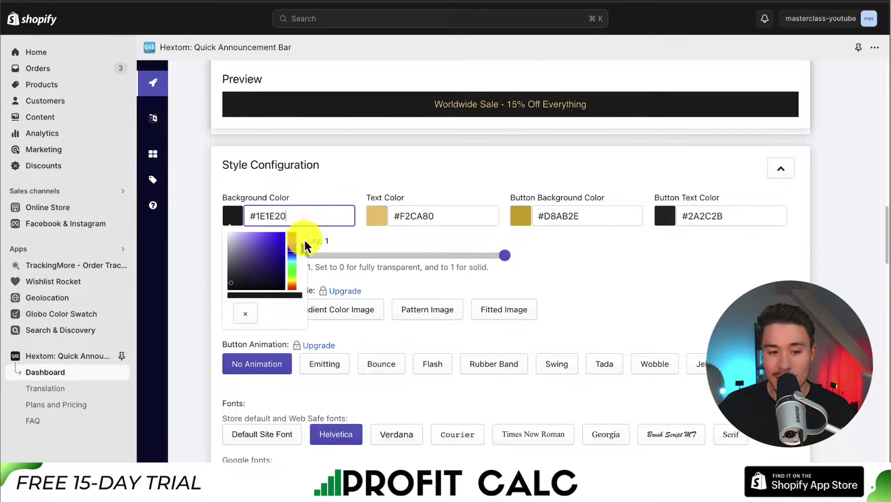
left_click(266, 260)
left_click_drag(266, 260, 278, 234)
left_click(358, 192)
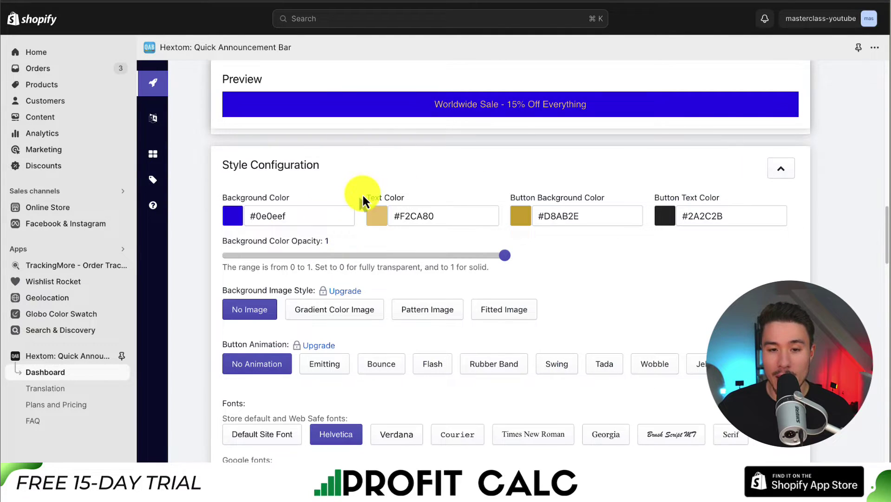
Make the bar text colour and the button background white (#ffffff)
left_click(398, 214)
left_click_drag(405, 265, 368, 233)
left_click(545, 216)
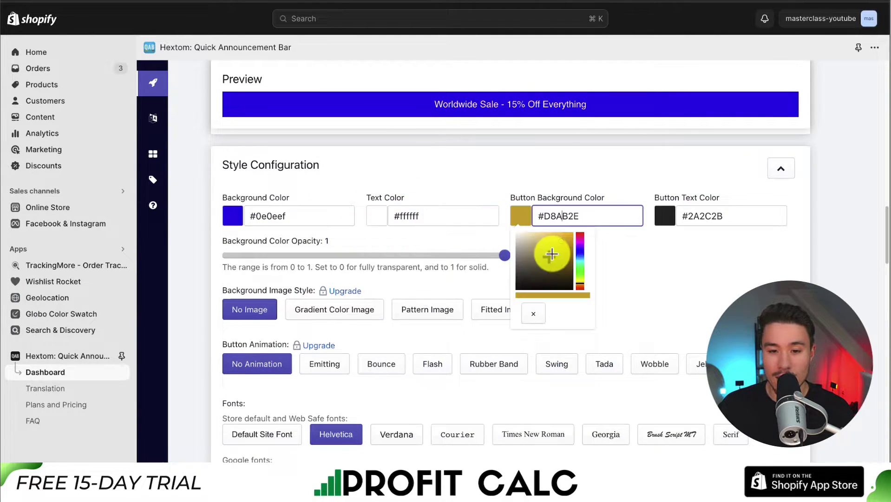
left_click(537, 245)
left_click_drag(537, 245, 515, 233)
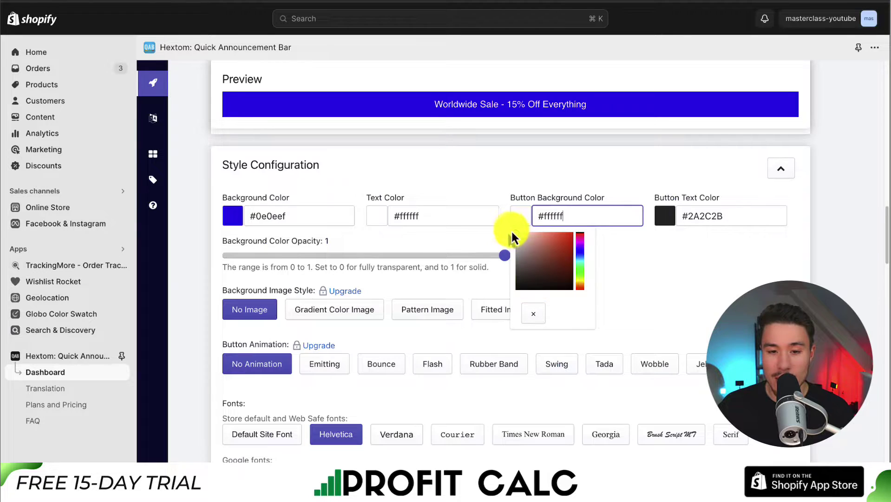
left_click(528, 166)
Check the button text colour value and choices
left_click_drag(662, 200, 683, 216)
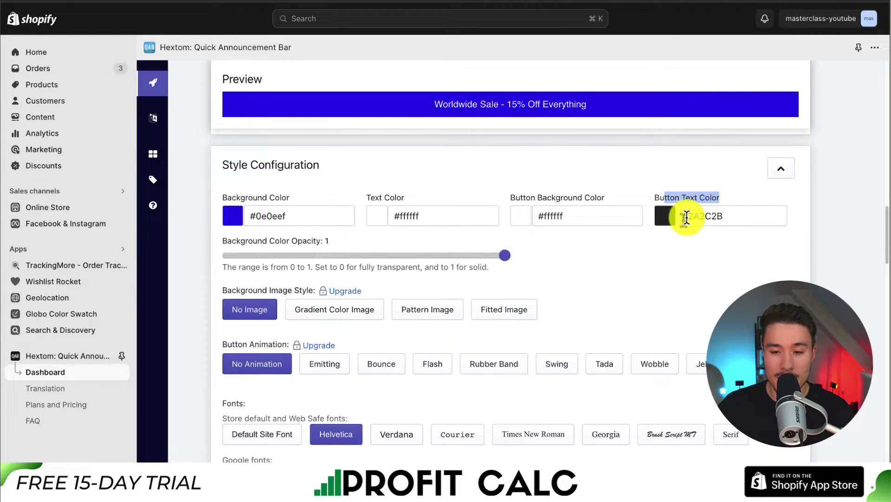
double_click(728, 217)
left_click(614, 269)
scroll(576, 267, "down", 5)
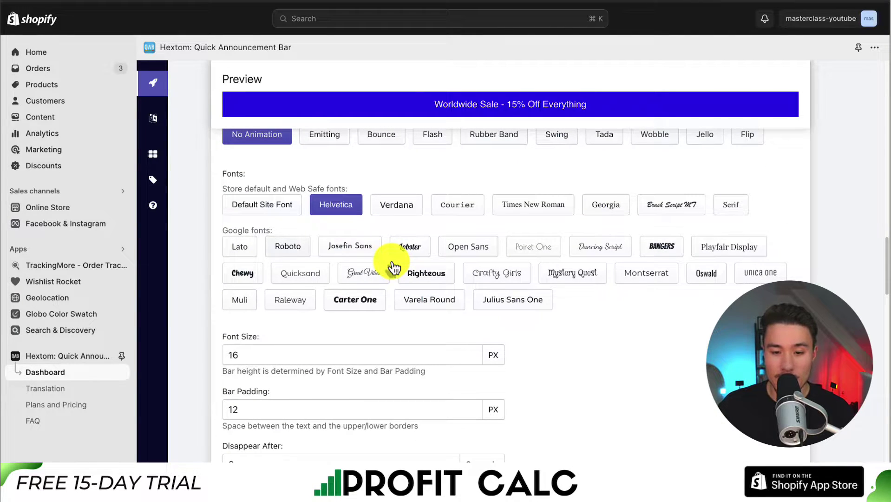
left_click_drag(249, 188, 348, 189)
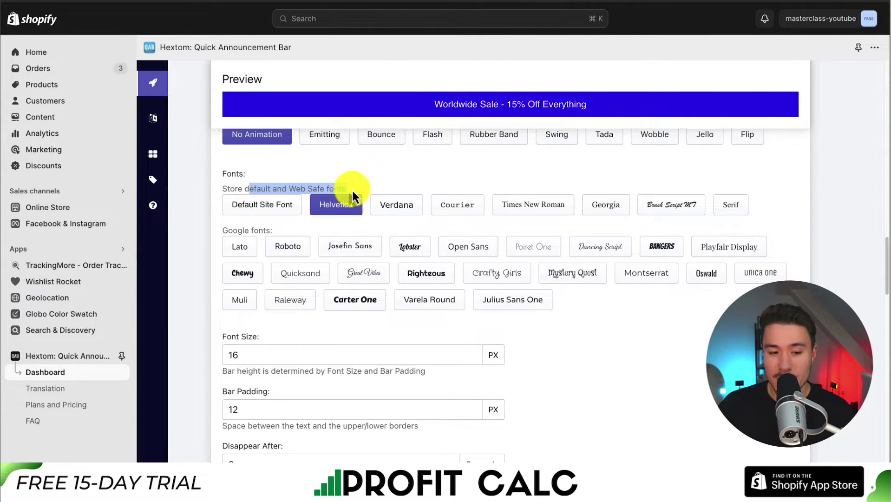
left_click(352, 189)
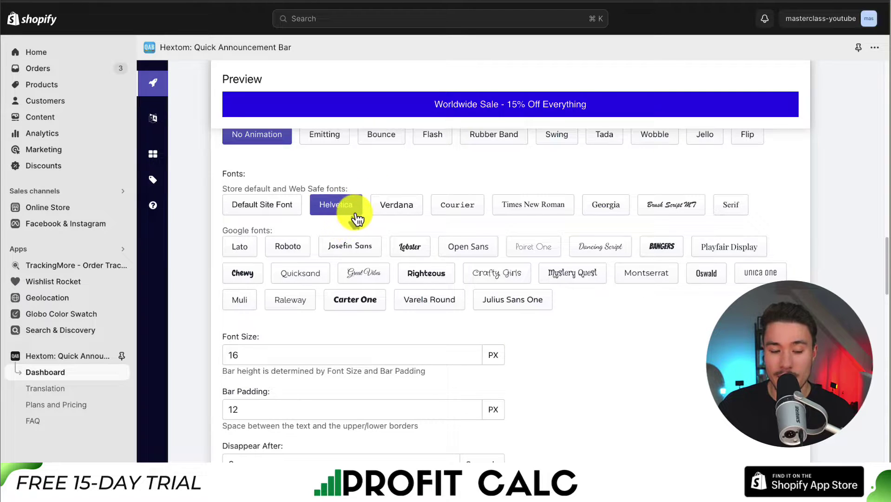
Set the font size to 20 px and review the Bar Padding value
scroll(355, 219, "down", 2)
scroll(355, 220, "down", 1)
left_click_drag(265, 231, 203, 235)
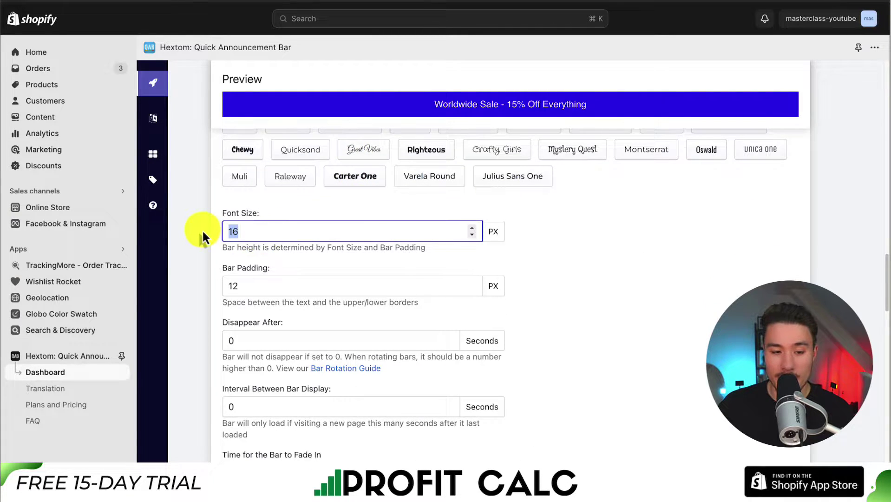
type("20")
left_click(555, 235)
scroll(520, 273, "down", 2)
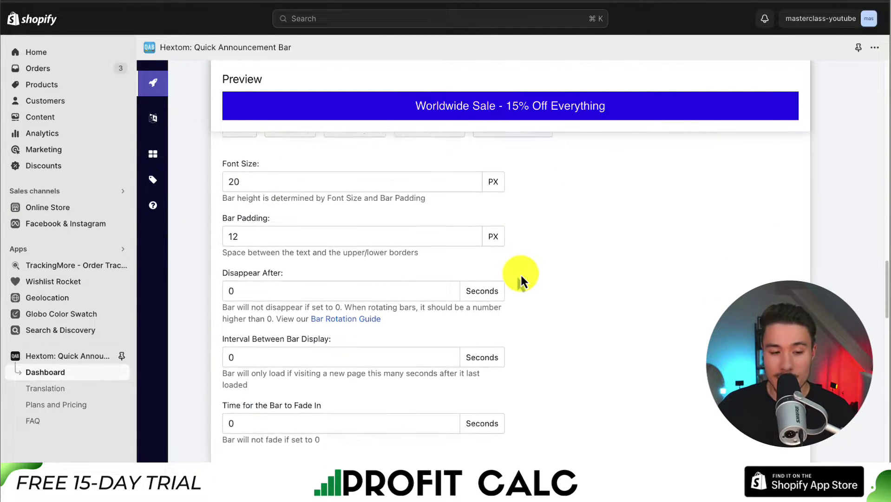
left_click_drag(334, 232, 223, 226)
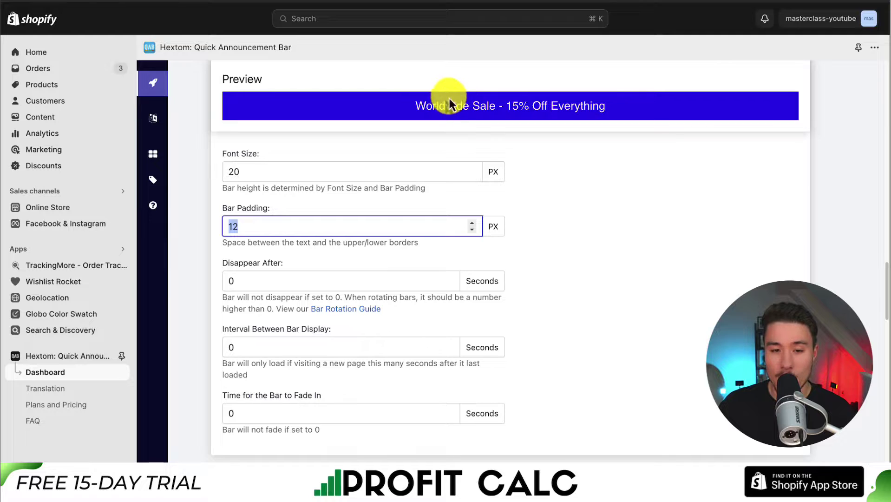
left_click_drag(427, 106, 549, 214)
scroll(548, 215, "down", 2)
Review display interval, fade-in and excluded pages, then dismiss the 'Bar Created Successfully!' dialog
left_click(230, 279)
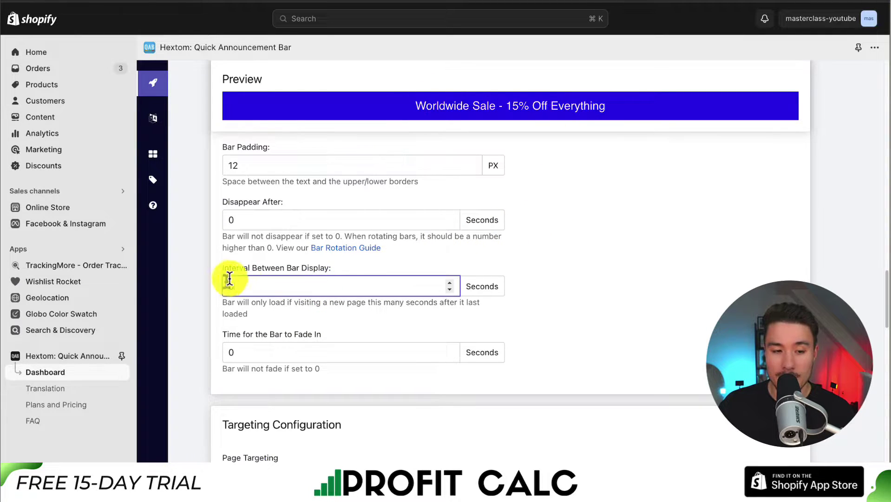
left_click(248, 354)
scroll(218, 364, "down", 6)
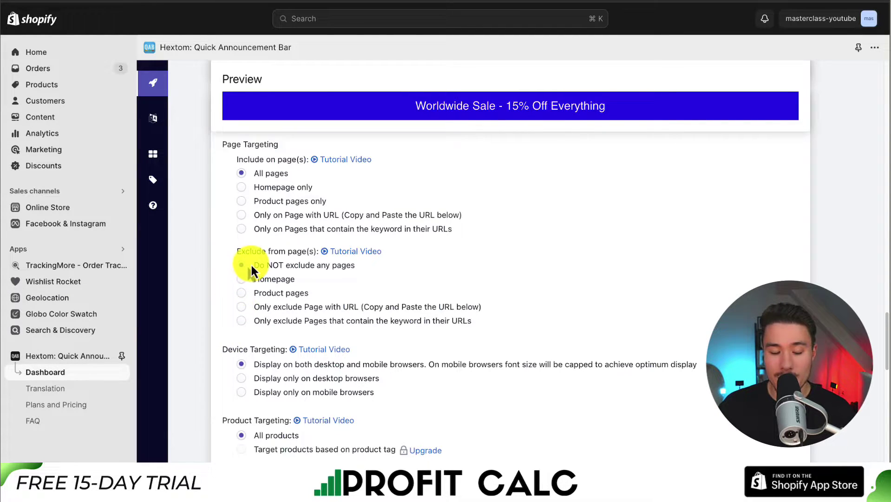
left_click_drag(251, 265, 370, 270)
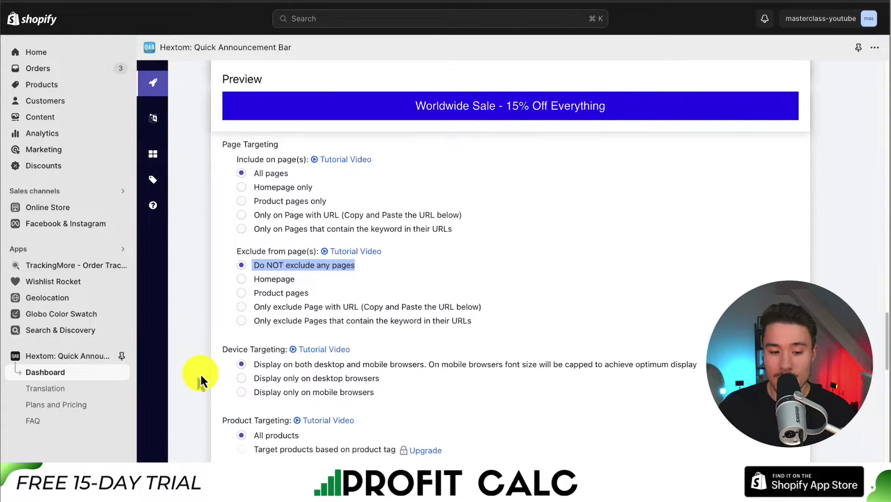
scroll(200, 373, "down", 1)
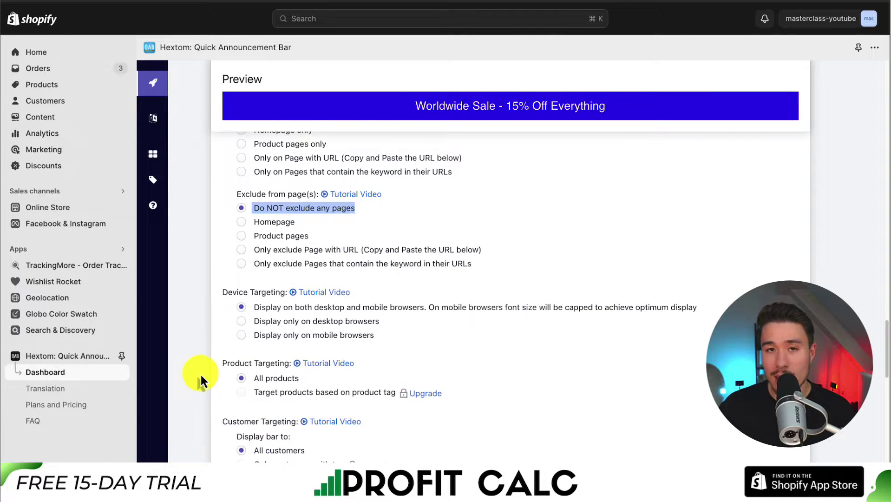
scroll(242, 368, "down", 10)
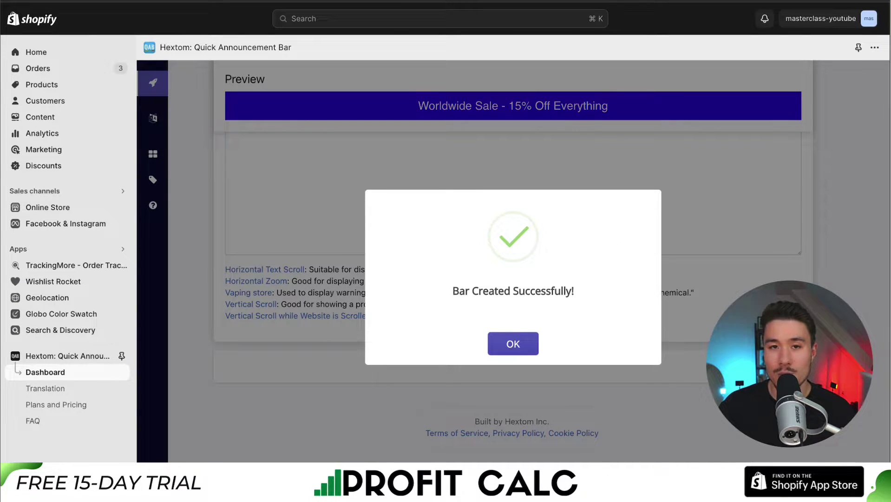
key("Return")
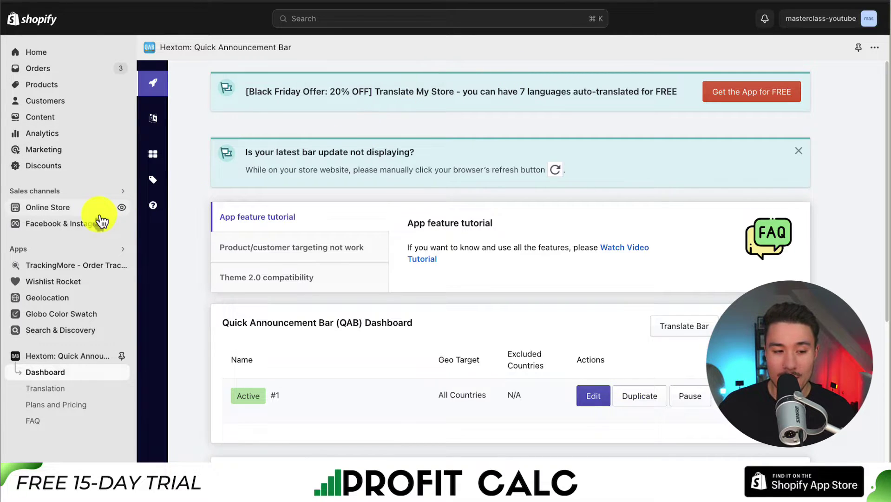
Open the storefront and check the blue sale bar across the homepage top
left_click(120, 208)
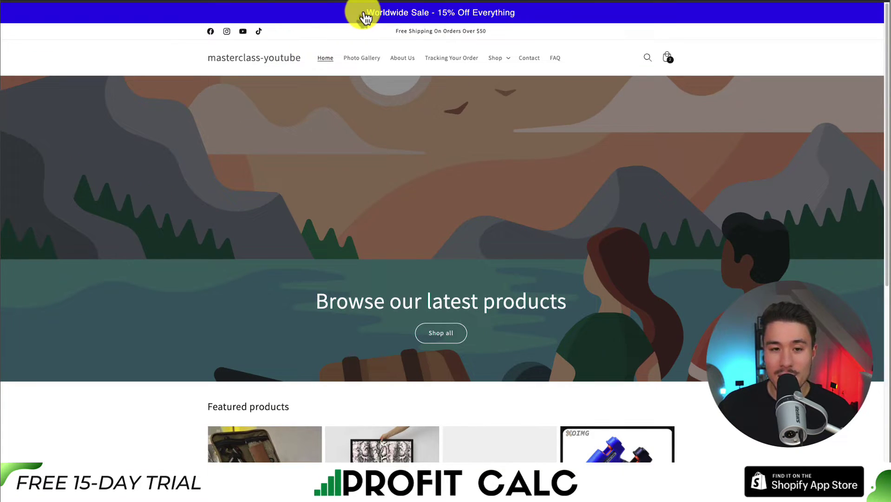
left_click(425, 13)
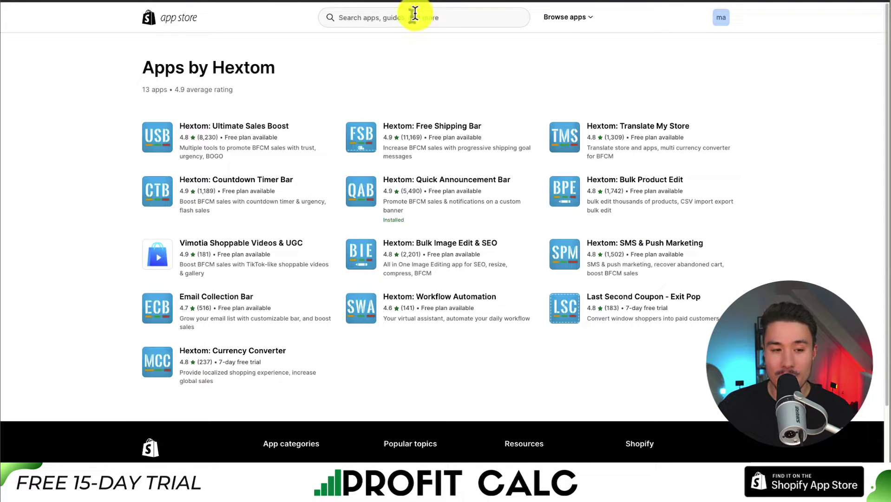
left_click_drag(141, 70, 284, 74)
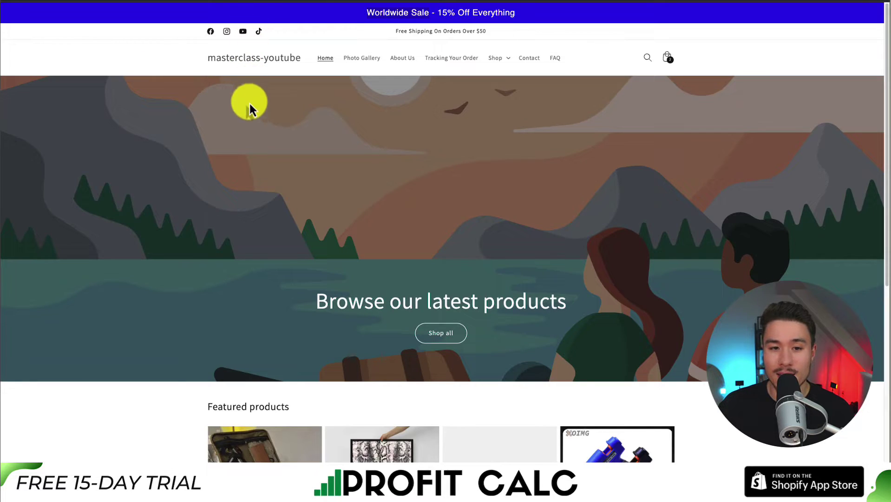
scroll(249, 137, "down", 8)
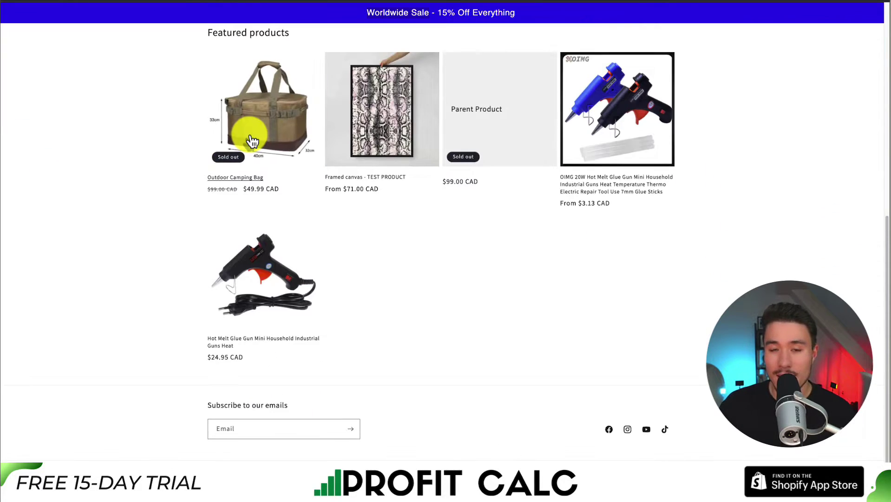
scroll(251, 140, "up", 5)
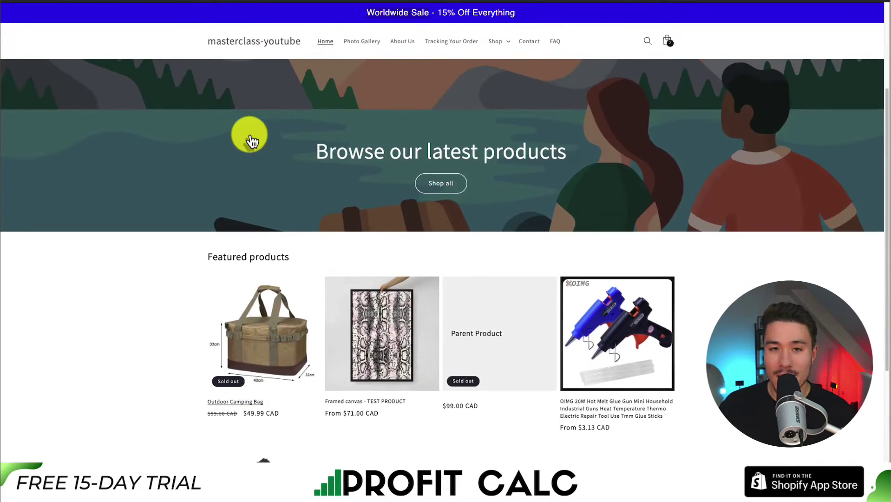
scroll(250, 139, "up", 3)
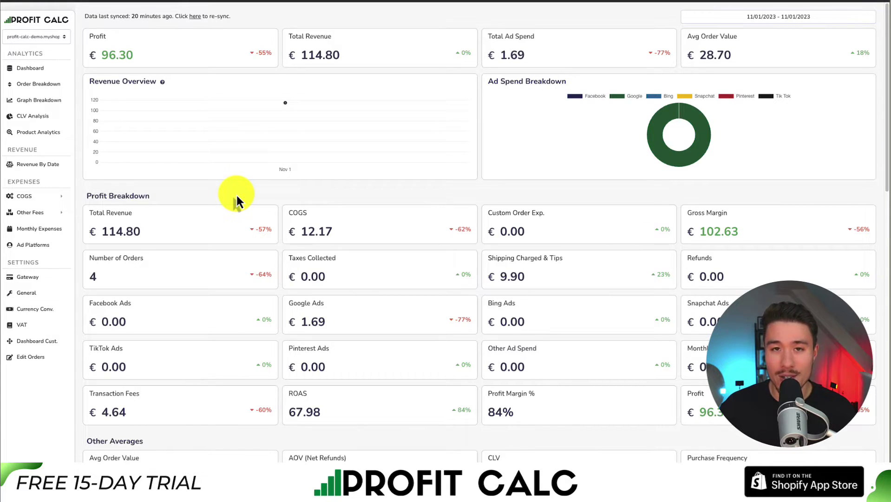
Set the Profit Calc date range to Last 7 Days
left_click(748, 17)
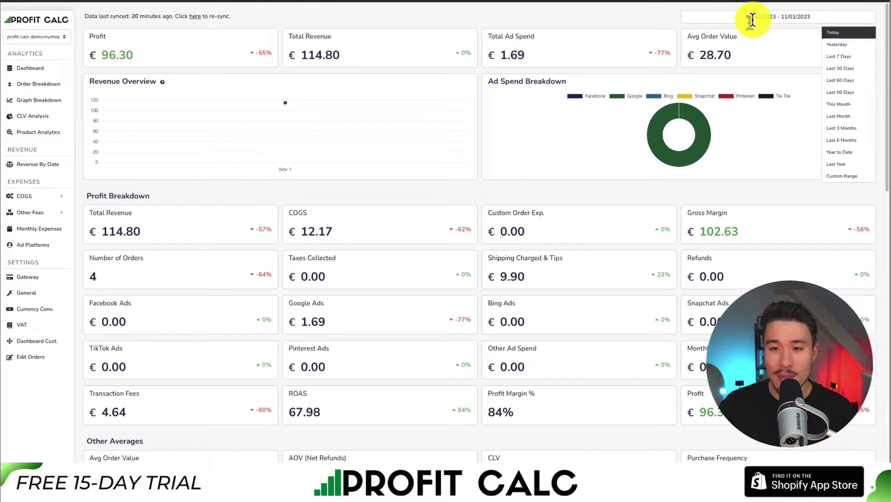
left_click(826, 56)
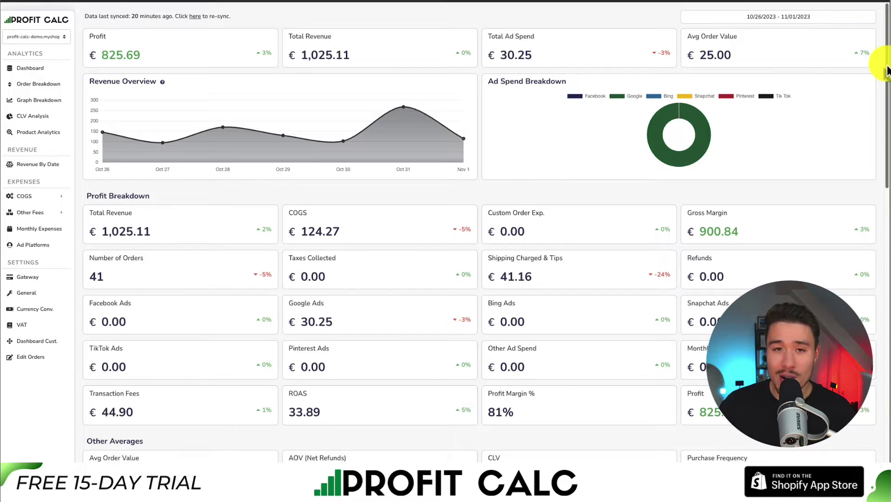
mouse_move(887, 73)
left_mouse_down()
mouse_move(888, 318)
mouse_move(888, 77)
left_mouse_up()
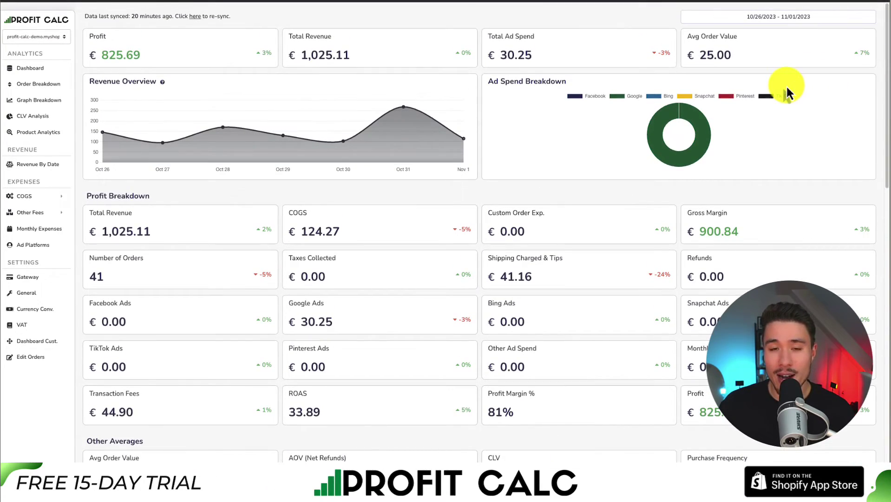